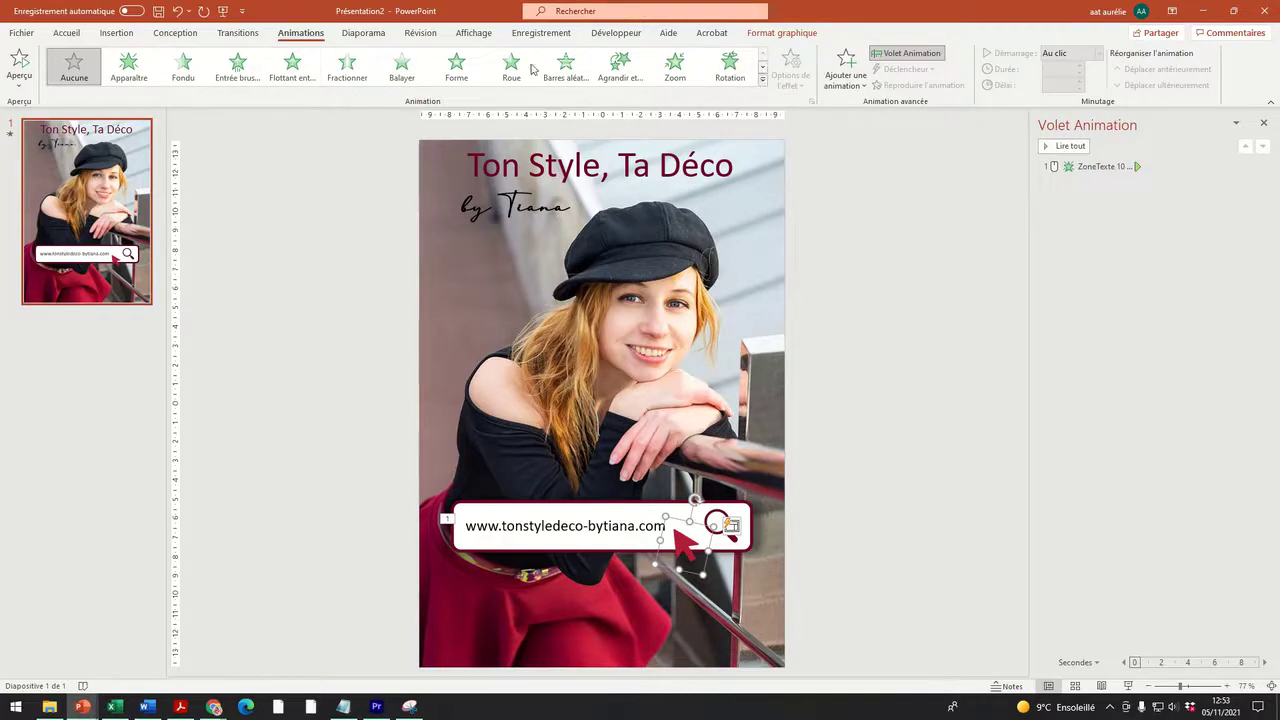
# Apply the Insertion furtive entrance effect to the red cursor arrow beside the web address.
pyautogui.click(763, 79)
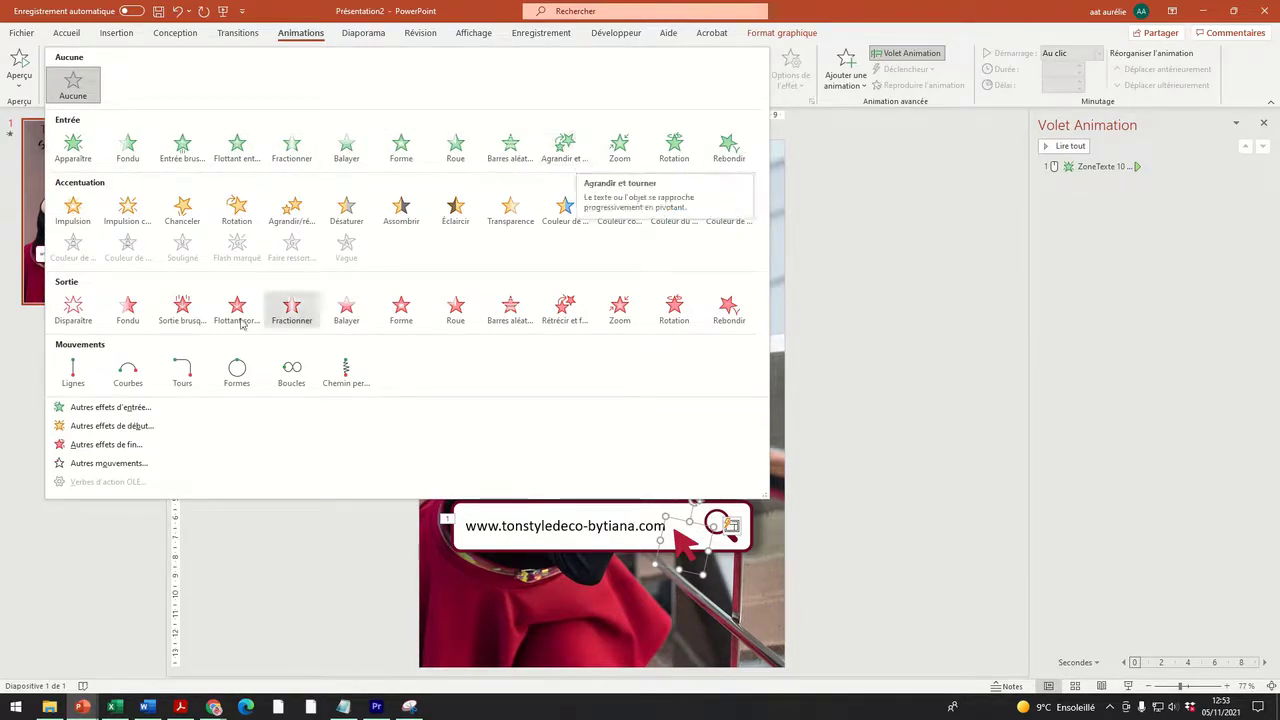
pyautogui.click(110, 408)
pyautogui.moveTo(569, 208); pyautogui.dragTo(827, 167)
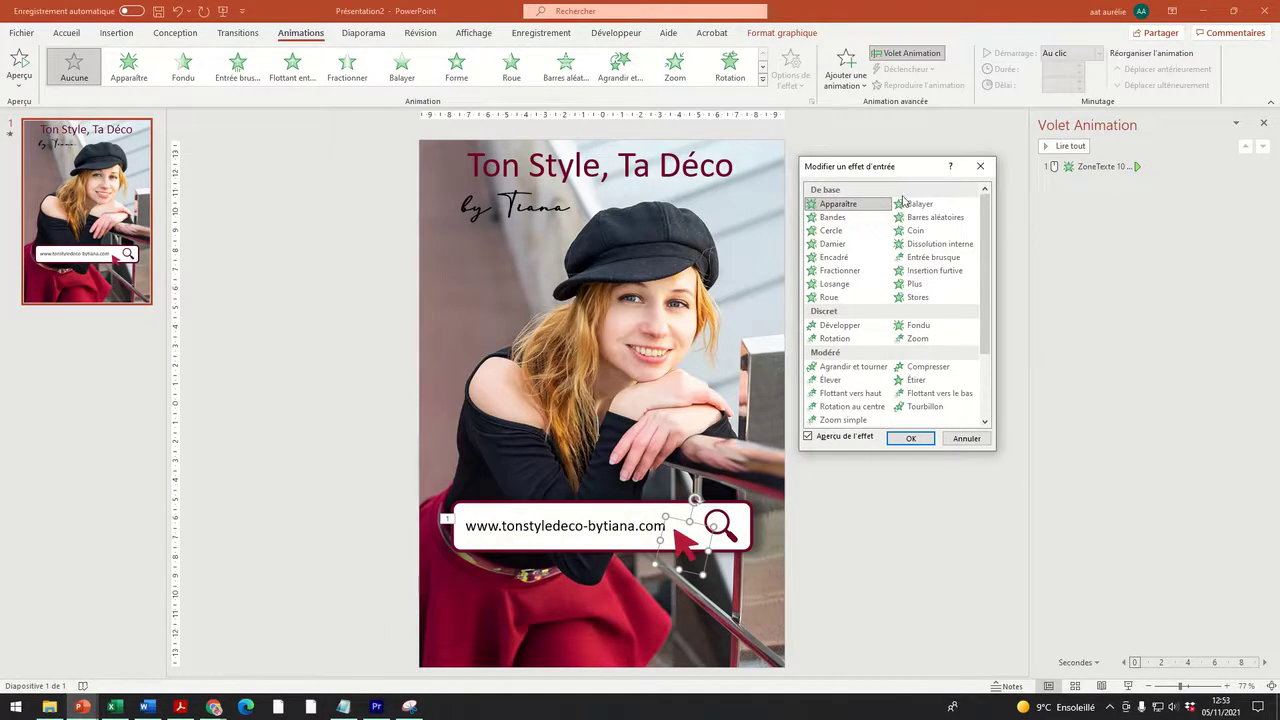
pyautogui.click(952, 276)
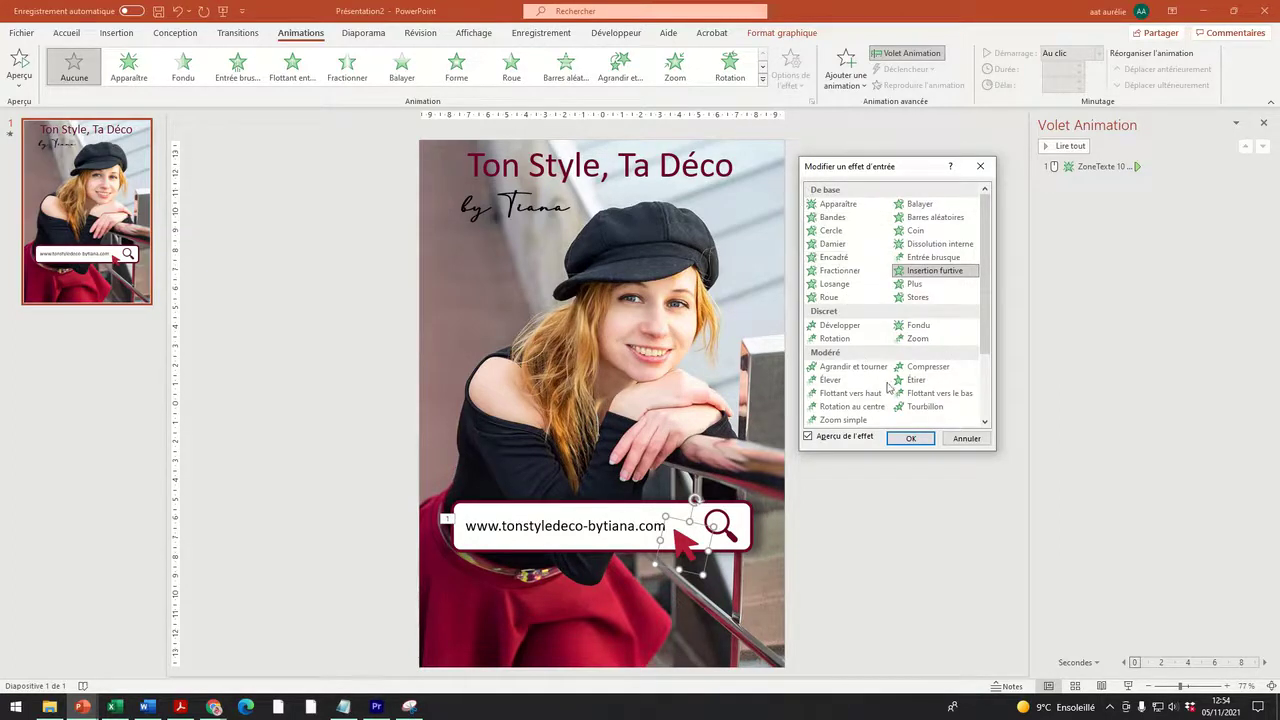
pyautogui.click(910, 438)
pyautogui.click(762, 84)
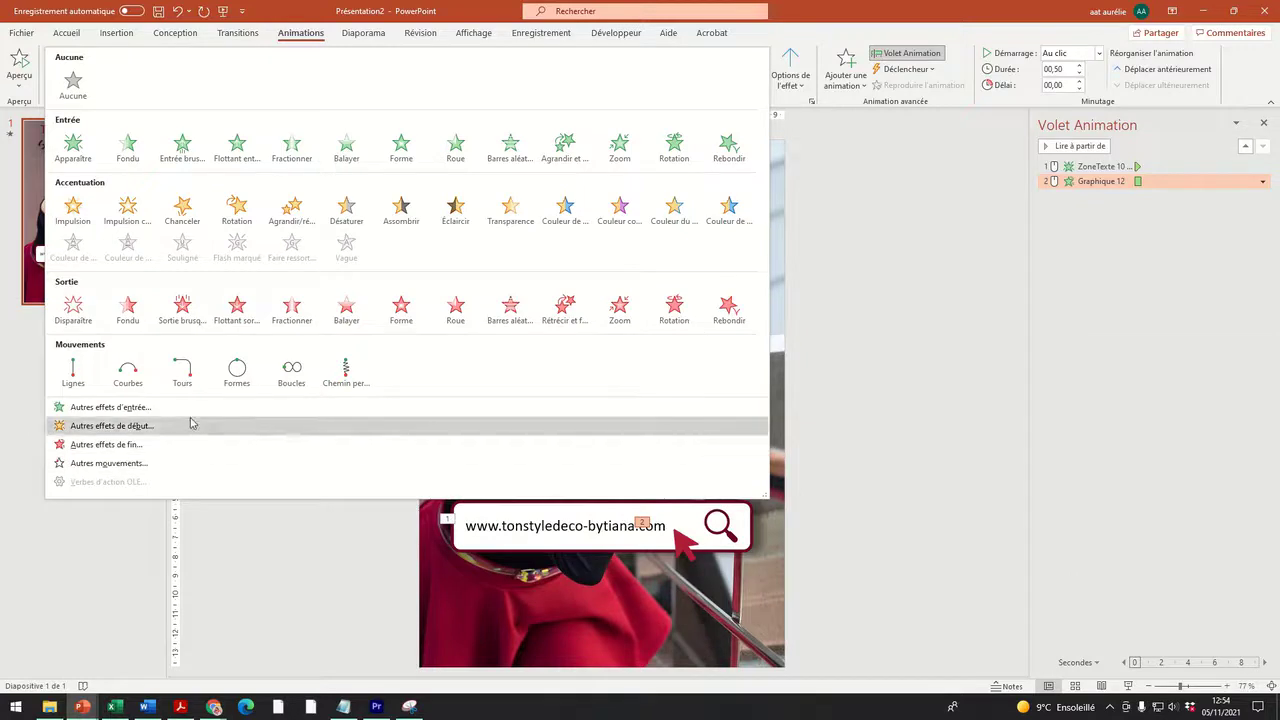
pyautogui.click(923, 152)
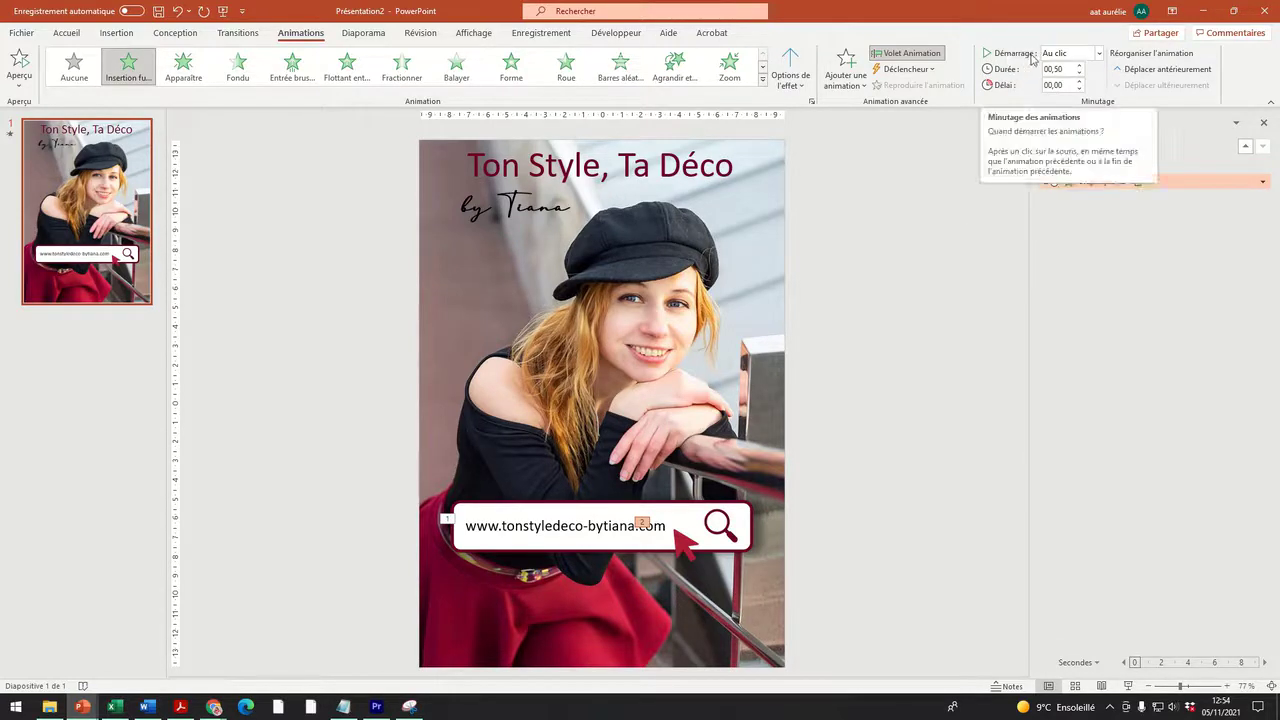
# Set the cursor arrow's animation and the web address text's animation to start Avec la précédente.
pyautogui.click(1100, 53)
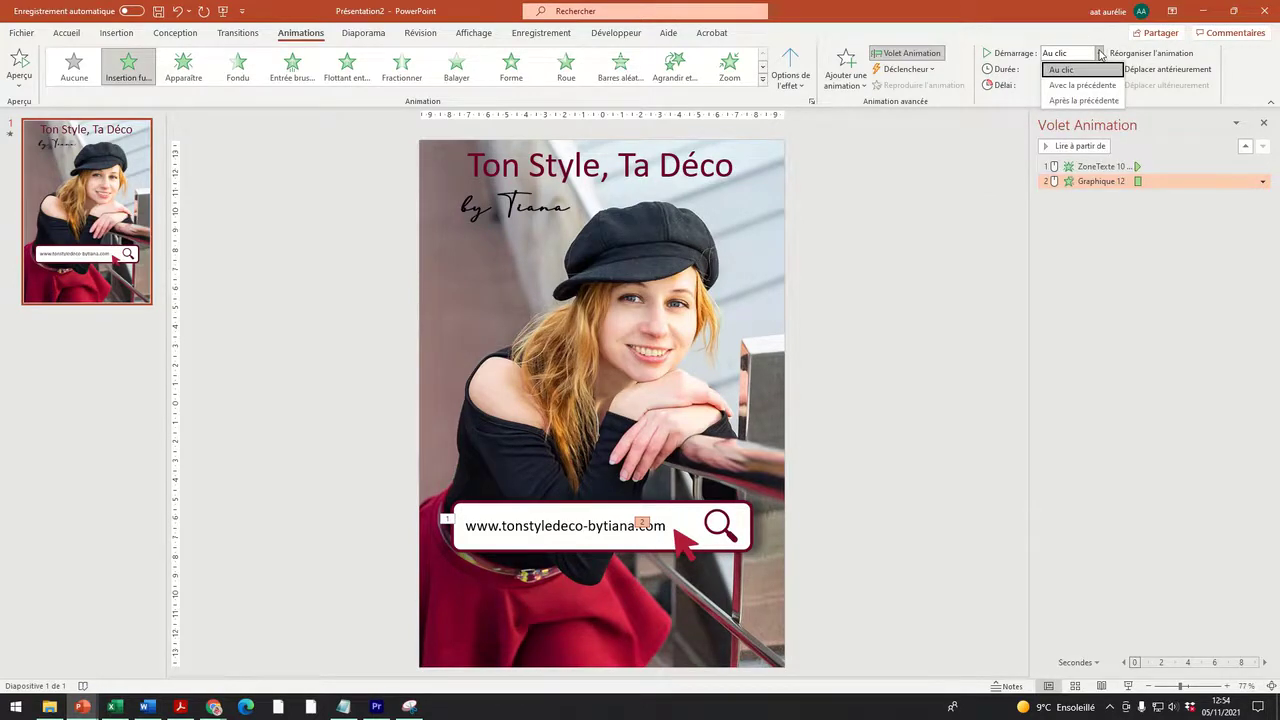
pyautogui.click(1102, 87)
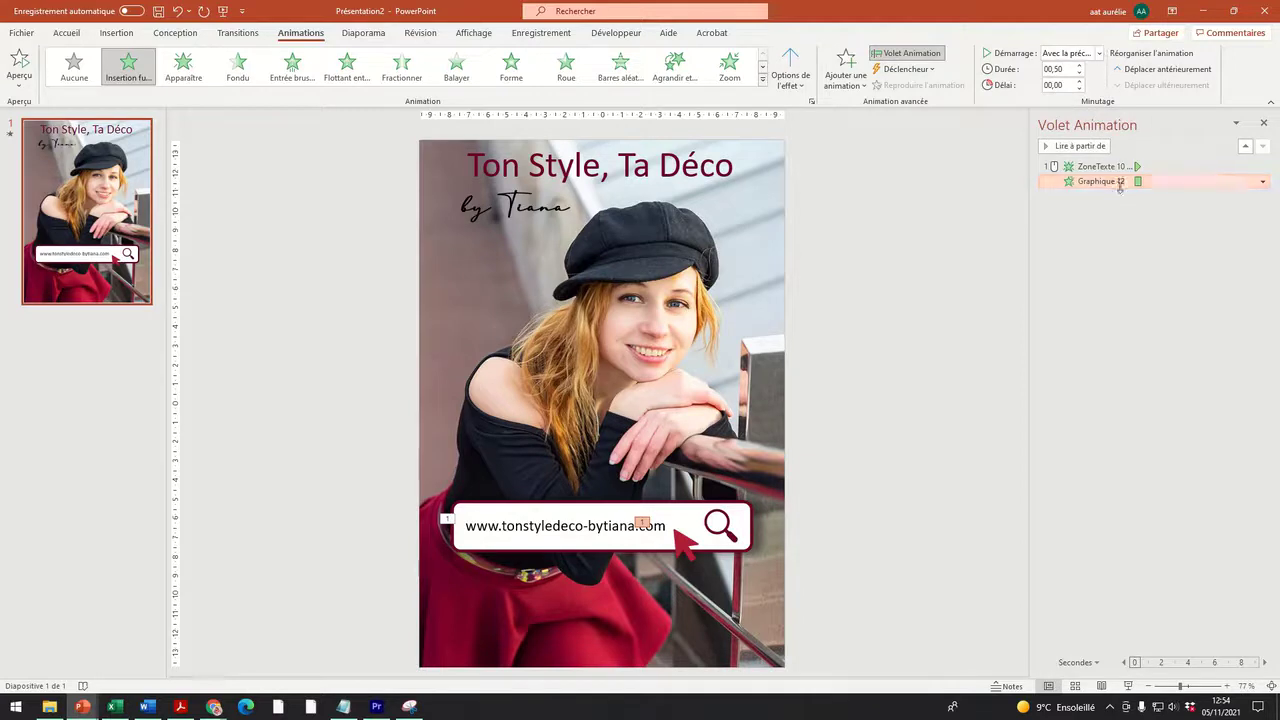
pyautogui.click(1100, 166)
pyautogui.click(1099, 53)
pyautogui.click(1082, 85)
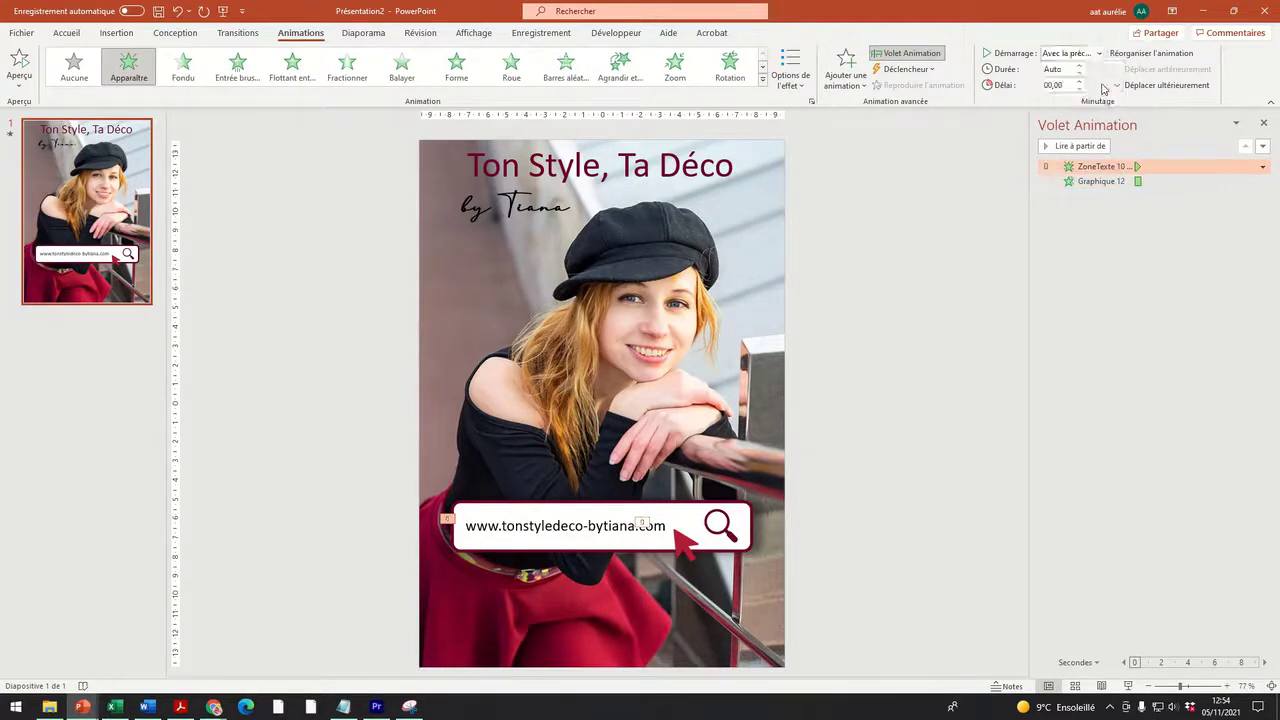
# Change the start of the cursor arrow's animation to Après la précédente.
pyautogui.click(1150, 182)
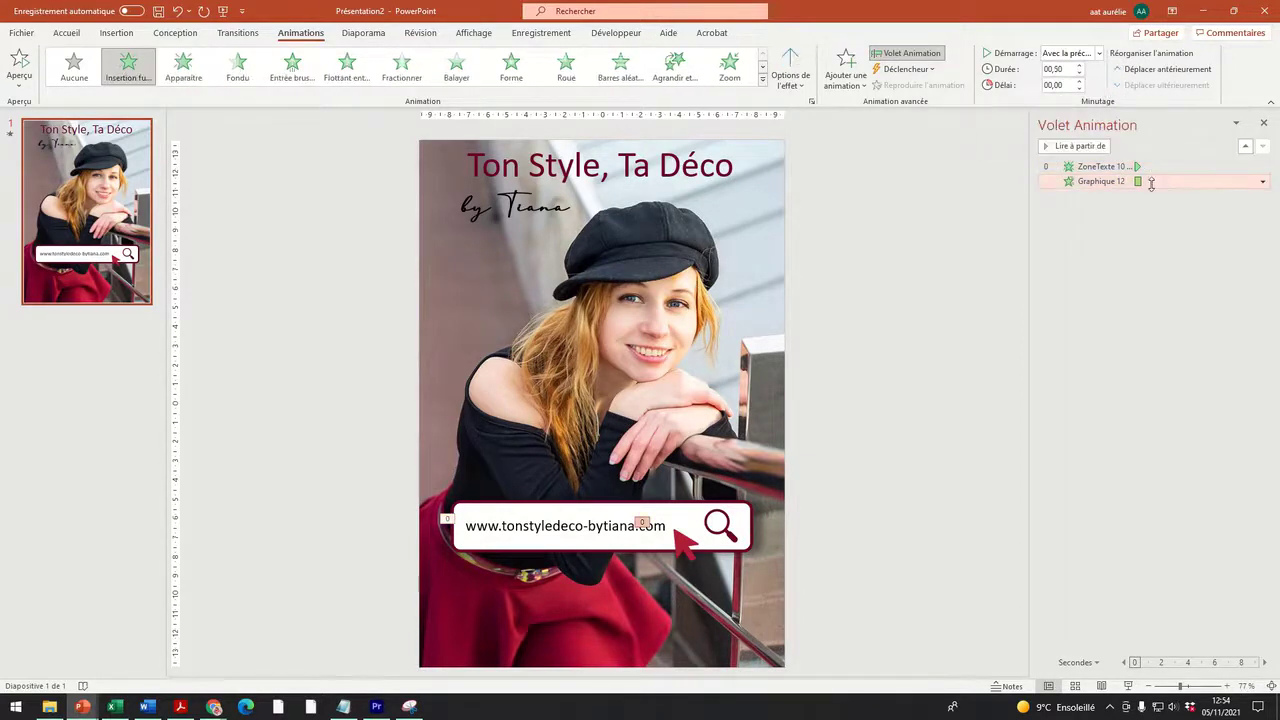
pyautogui.click(1099, 53)
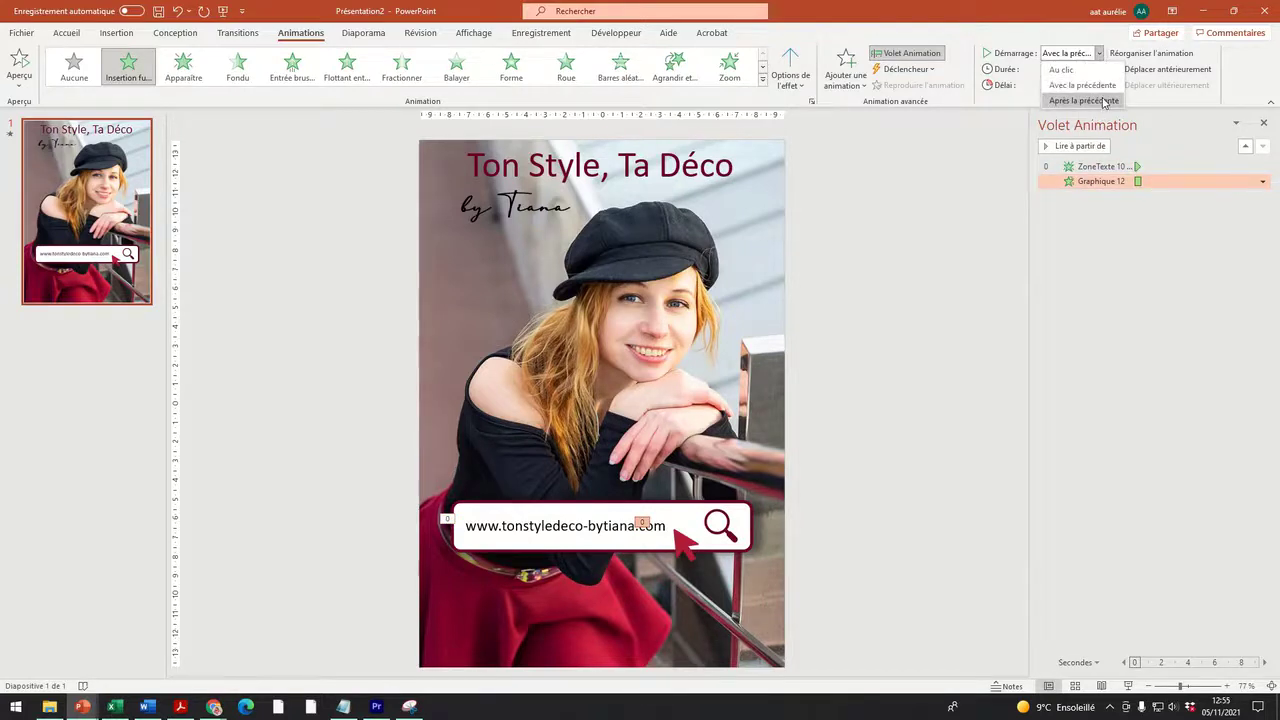
pyautogui.click(1100, 101)
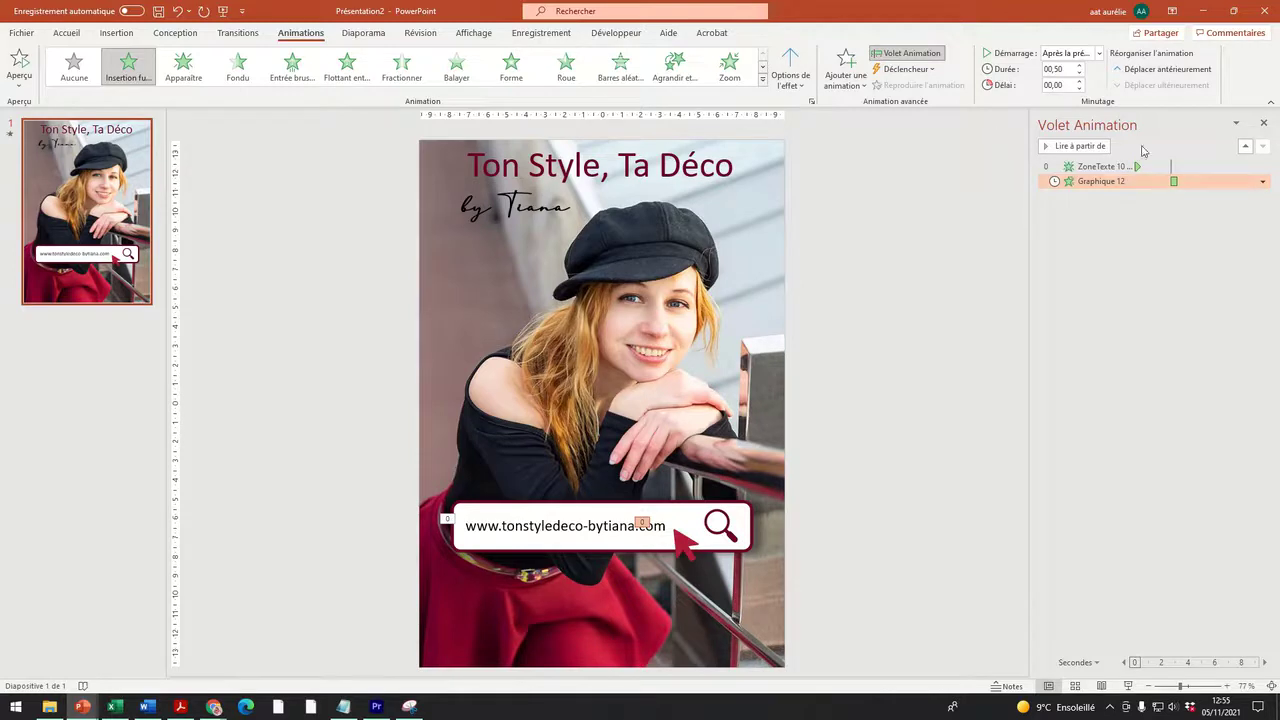
# Set the cursor arrow's animation duration to 01,00 and play the slide show once to check the sequence.
pyautogui.click(1080, 66)
pyautogui.click(1080, 66)
pyautogui.click(1130, 686)
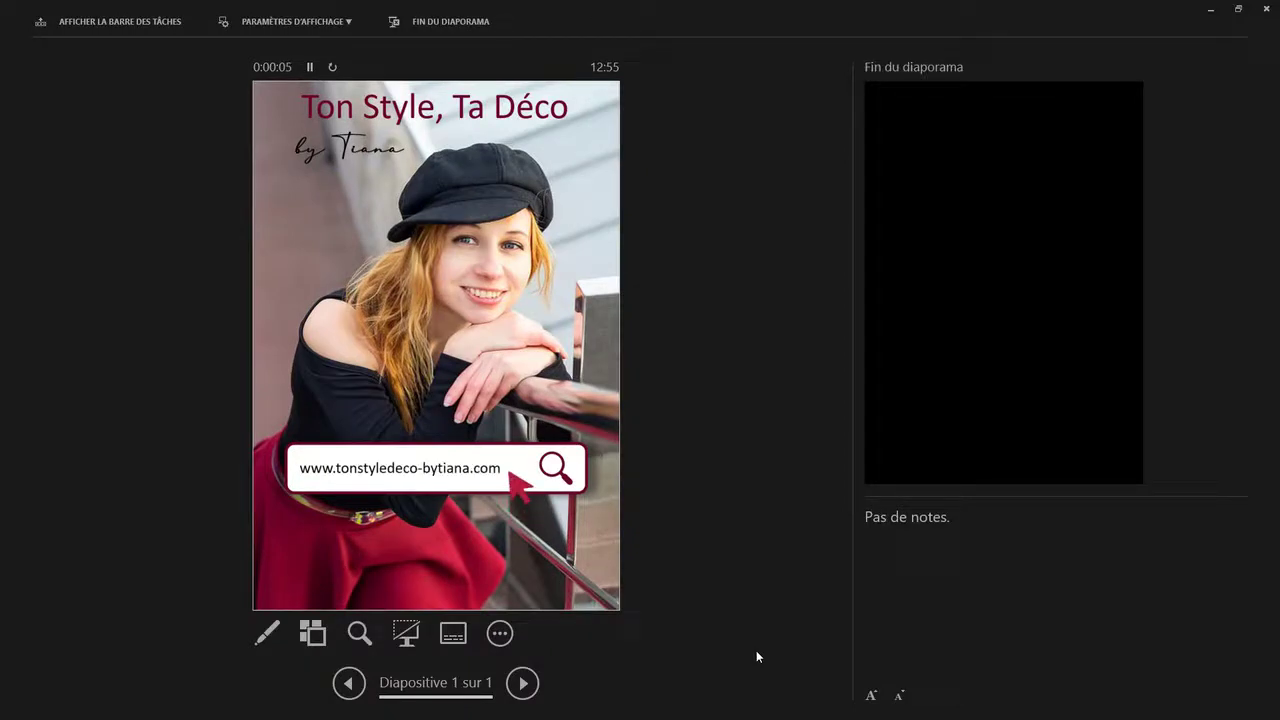
pyautogui.click(1266, 9)
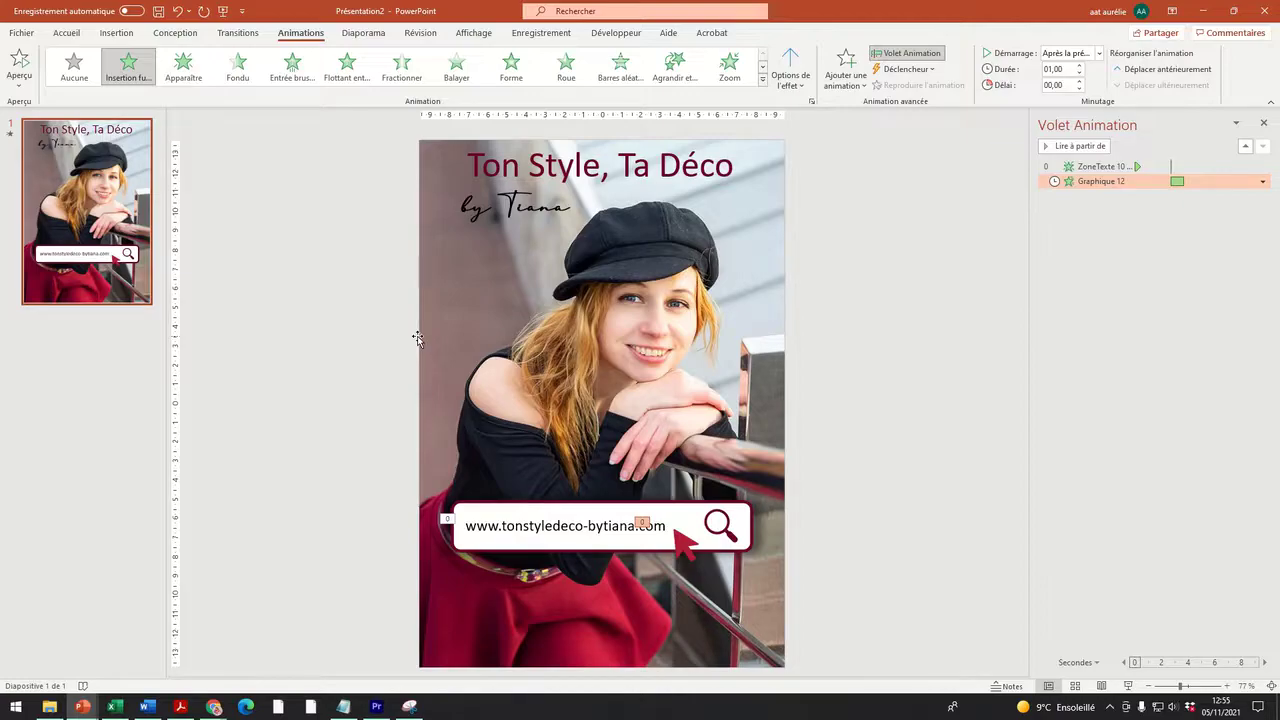
# Set up an animated GIF export of the presentation with the Grande quality (720p à 24i/s).
pyautogui.click(22, 36)
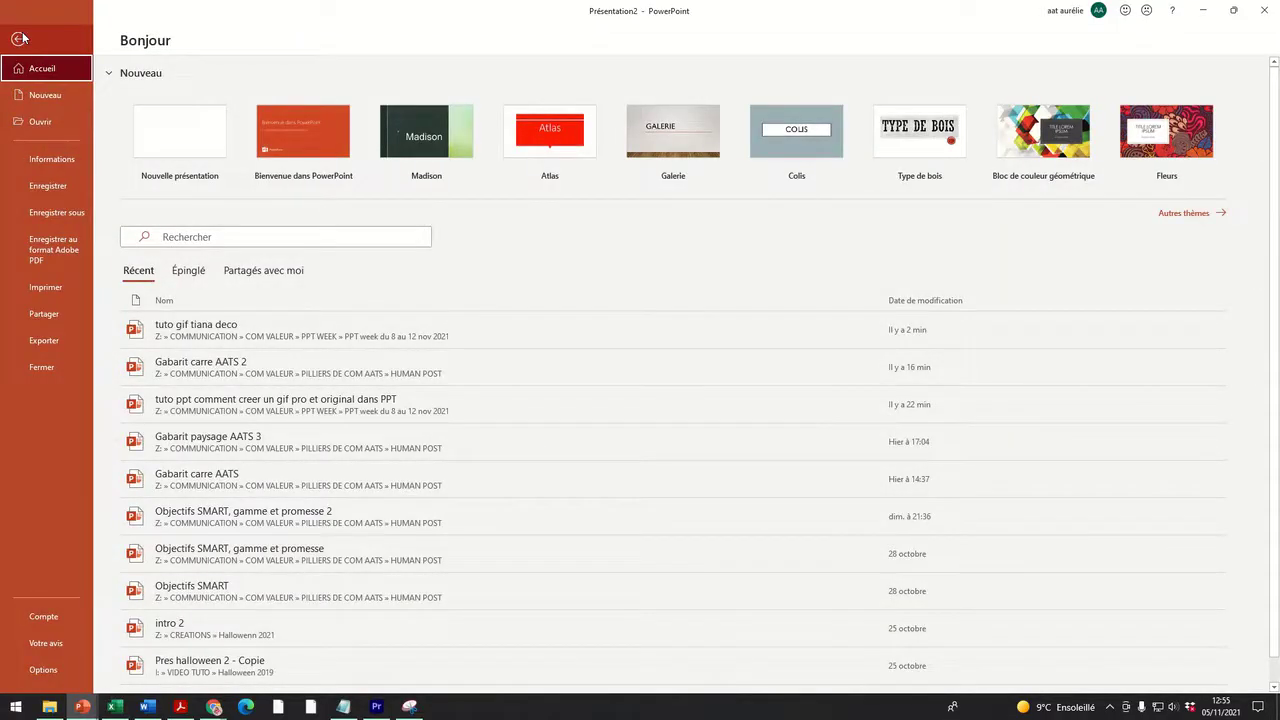
pyautogui.click(73, 350)
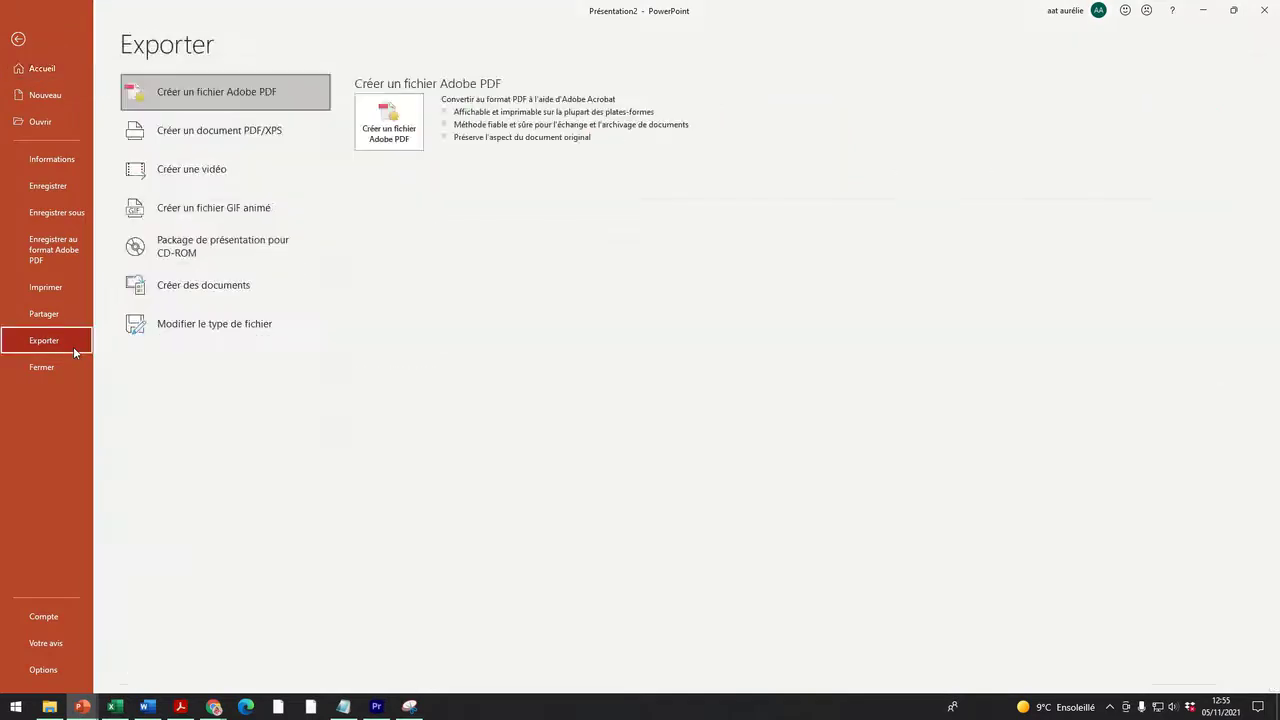
pyautogui.click(218, 212)
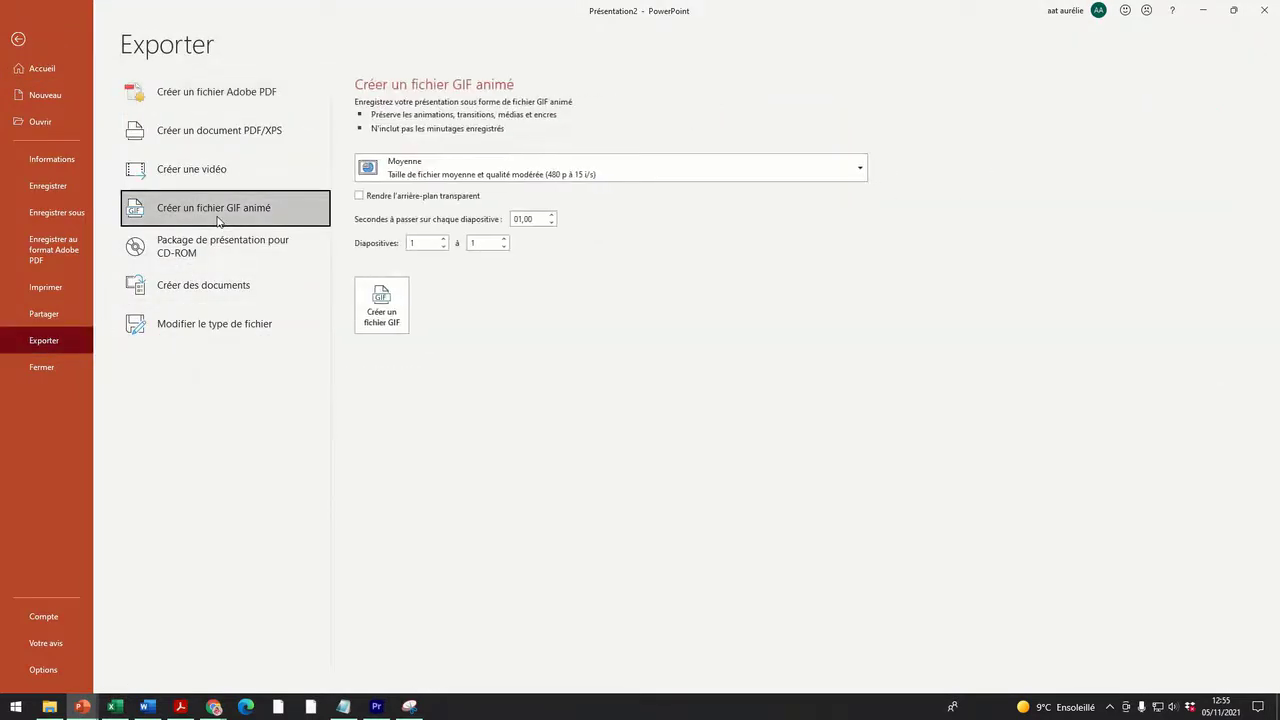
pyautogui.click(845, 175)
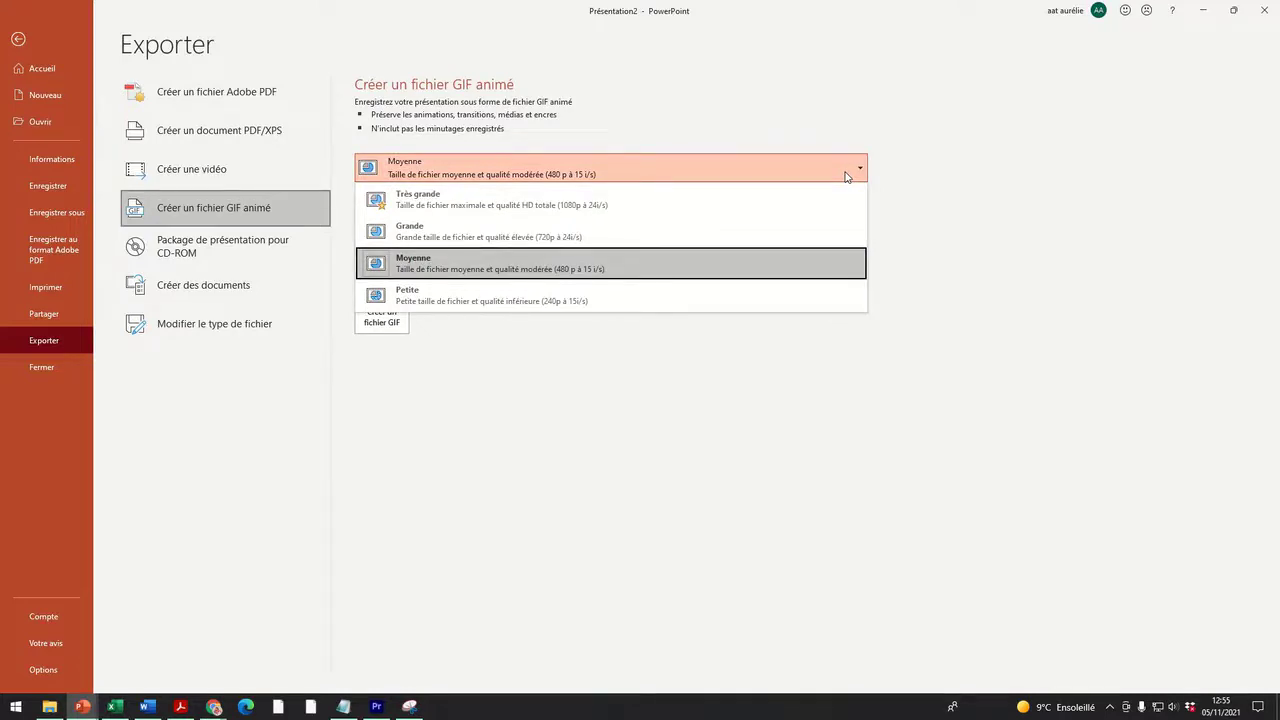
pyautogui.click(597, 247)
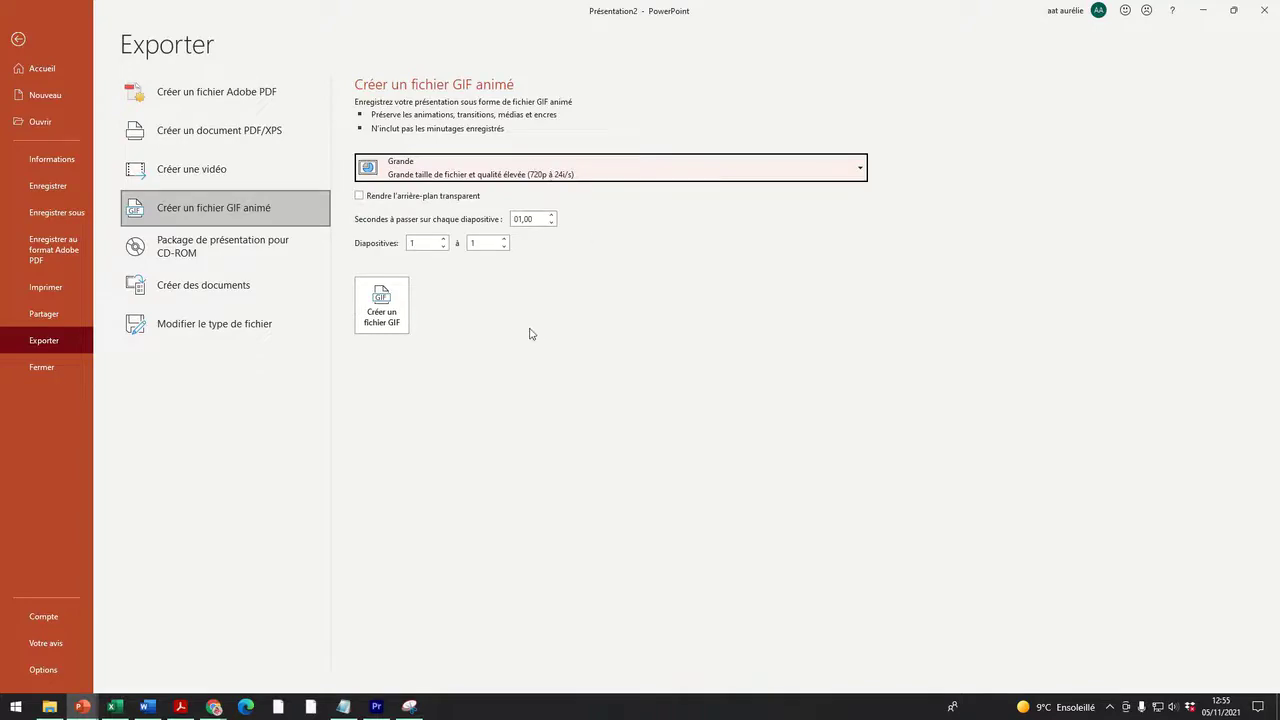
# Create the GIF and save it as "Gif tuto PPT Tiana" in the folder "PPT week du 8 au 12 nov 2021".
pyautogui.click(379, 318)
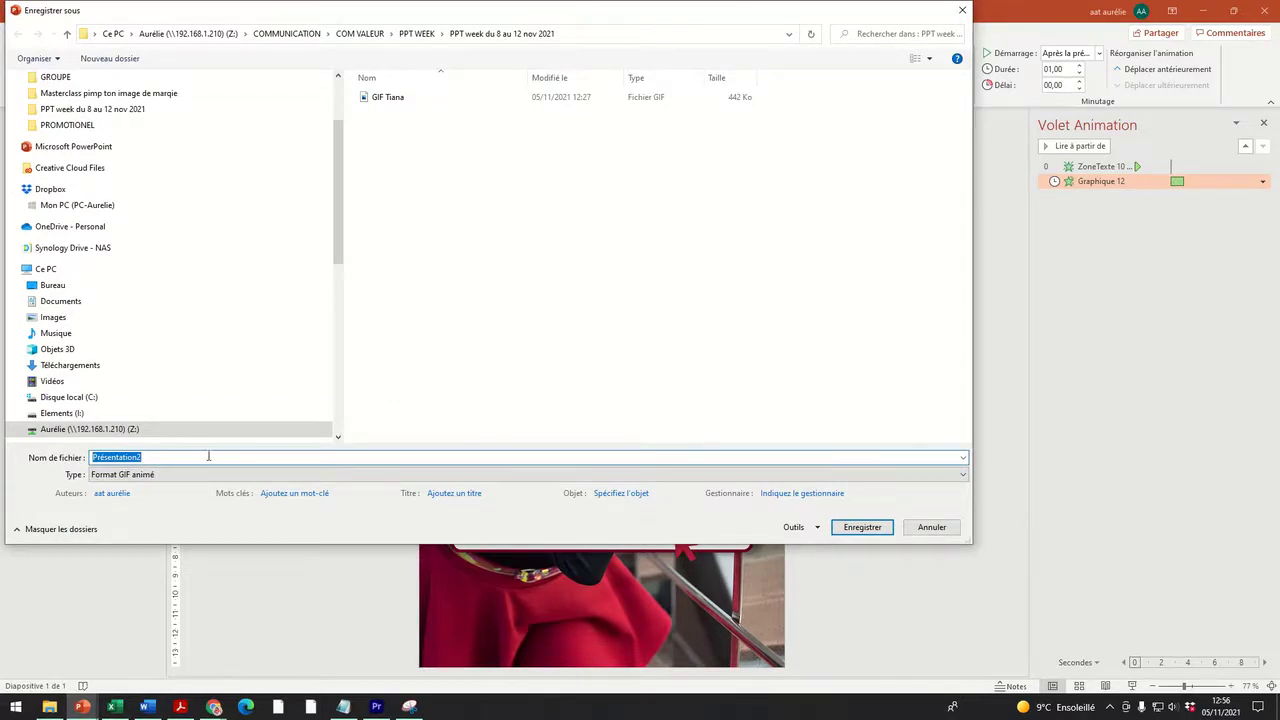
pyautogui.write('GIf tuto PPT Tiana')
pyautogui.click(862, 527)
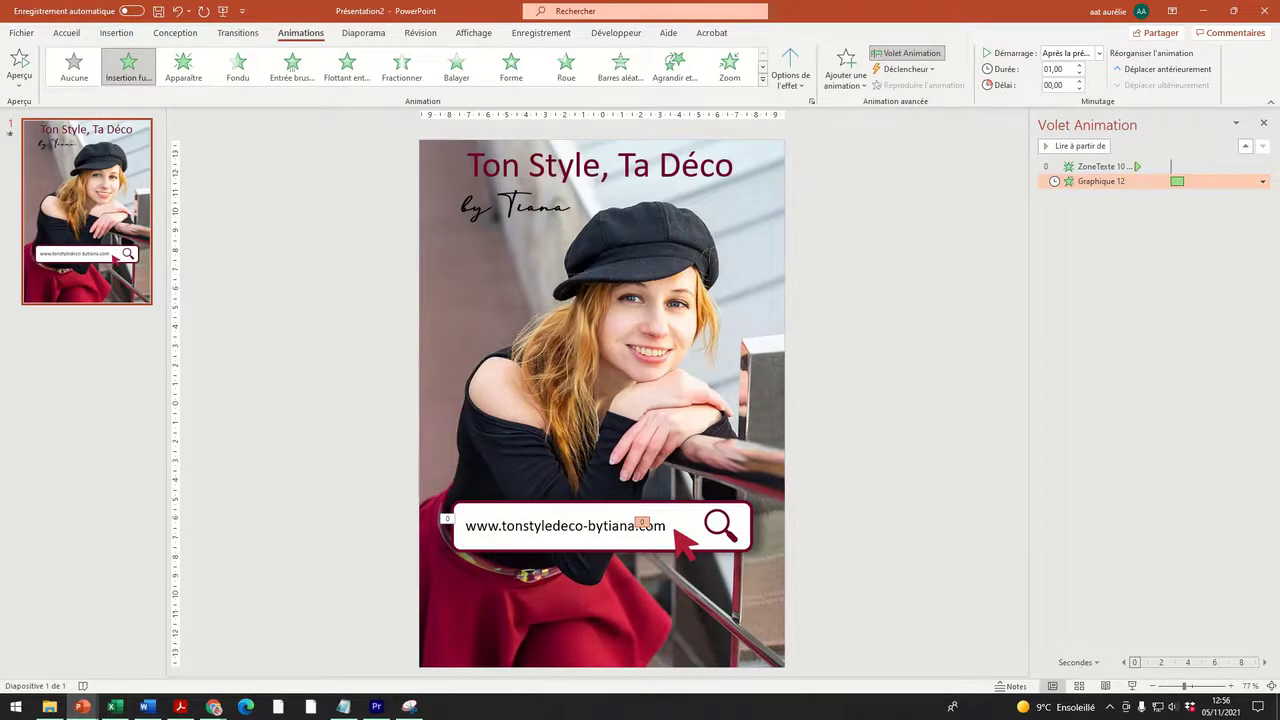
# Open the exported "Gif tuto PPT Tiana" from File Explorer in Photos to check its playback, and minimize the viewer.
pyautogui.moveTo(876, 250); pyautogui.dragTo(722, 128)
pyautogui.click(506, 300)
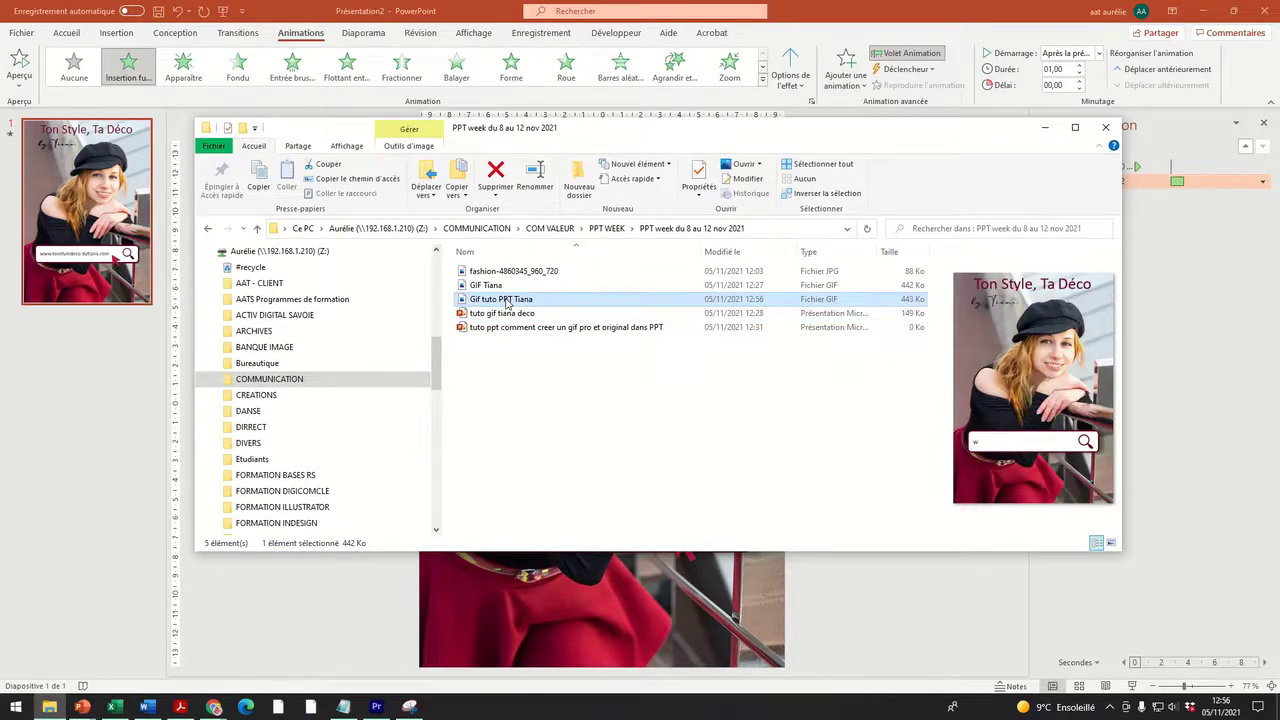
pyautogui.doubleClick(506, 300)
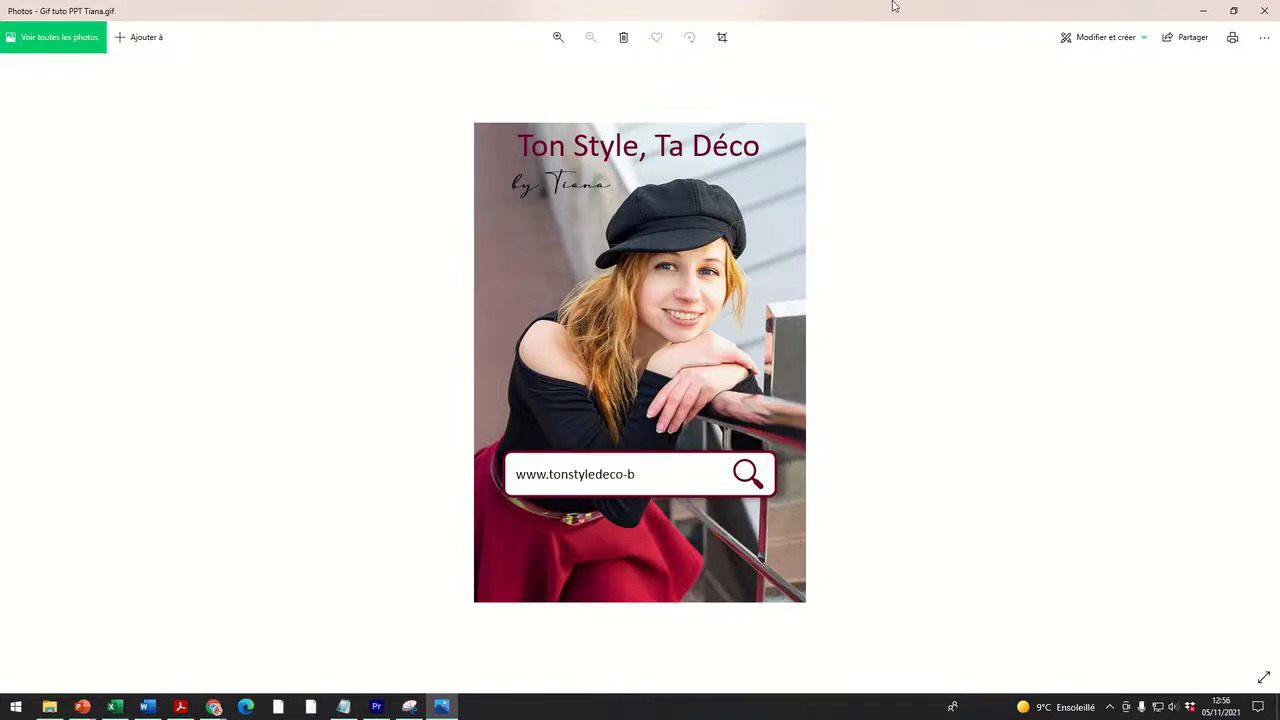
pyautogui.click(1205, 9)
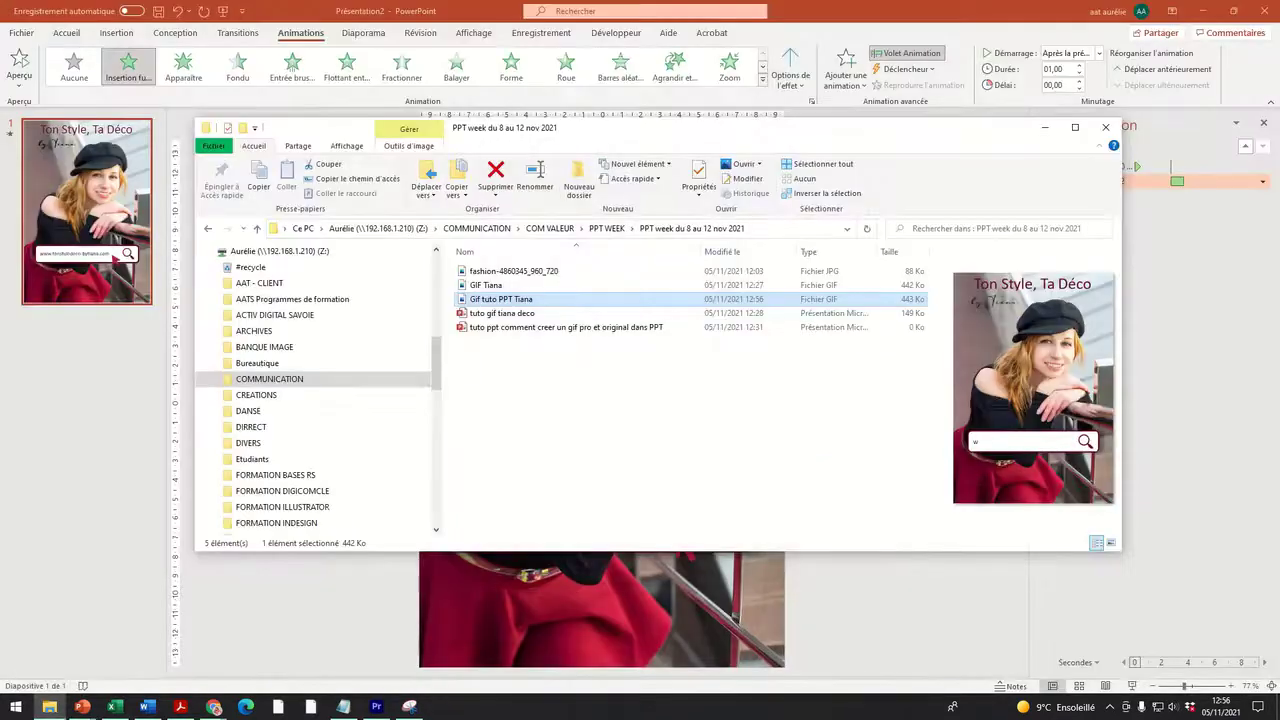